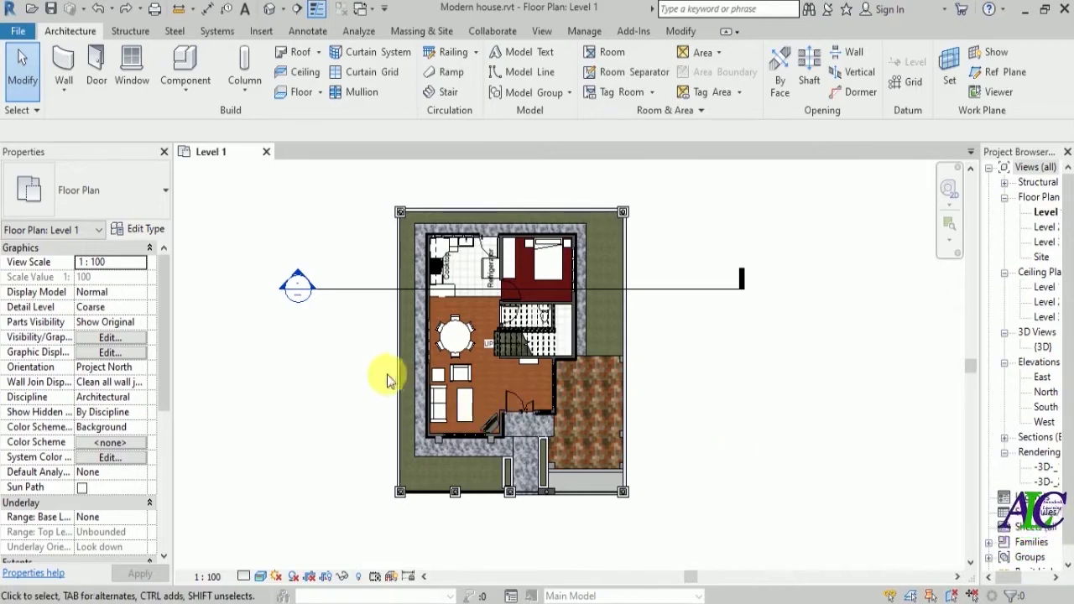
Zoom into the Level 1 floor plan and open the Visual Style menu
scroll(424, 384, up, 1)
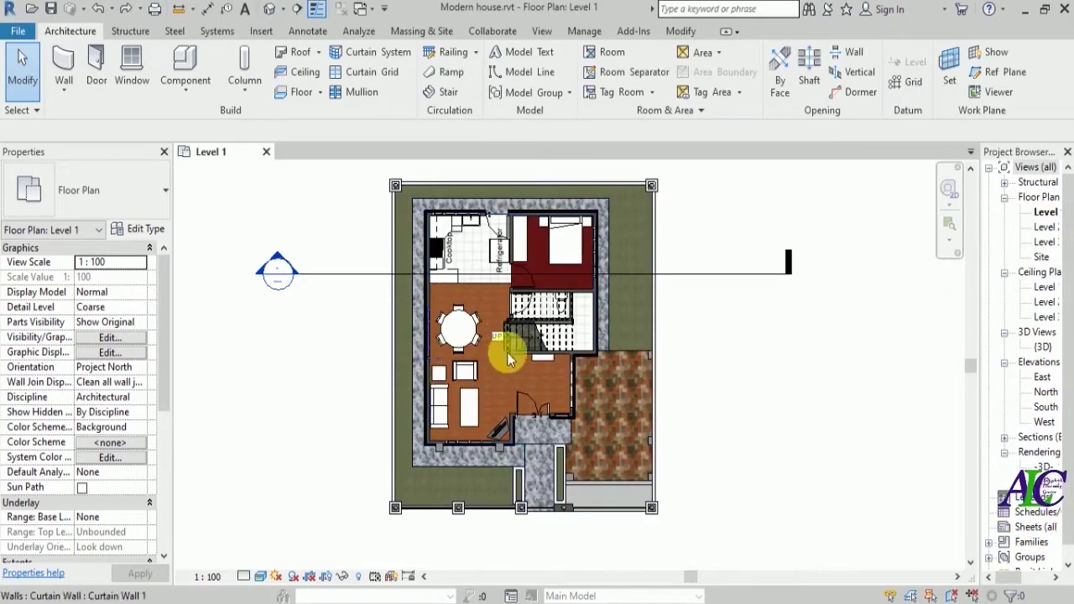
scroll(496, 402, up, 1)
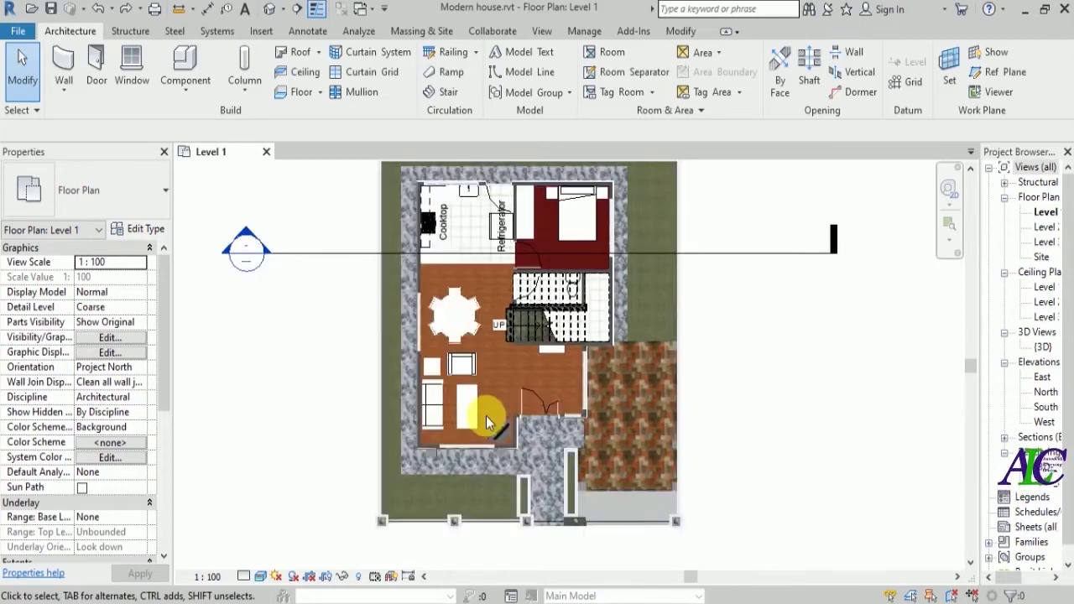
click(260, 576)
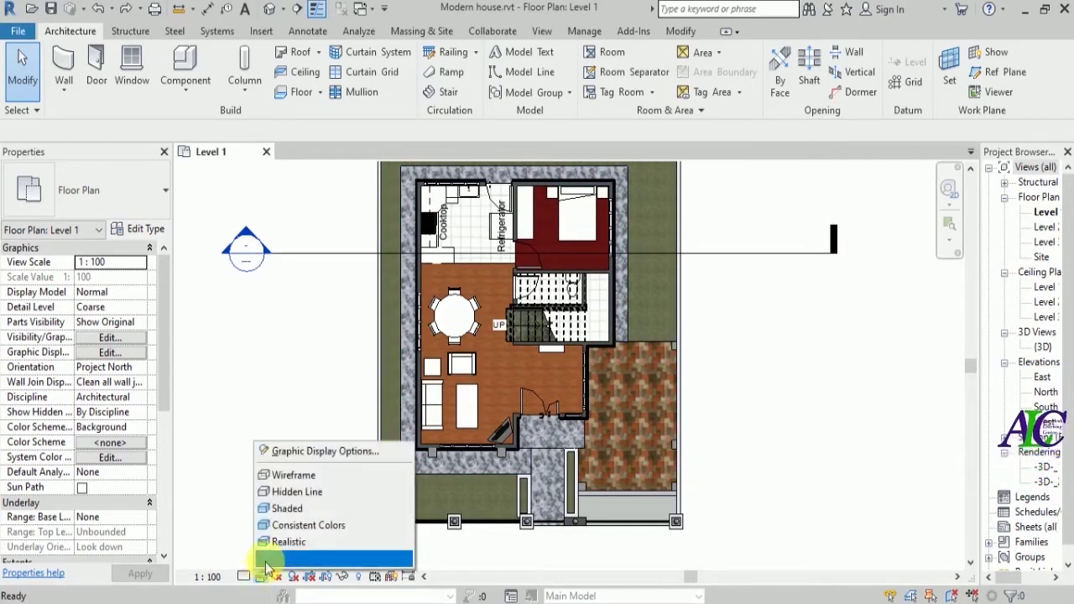
Switch the Level 1 plan to Hidden Line, then to the Shaded visual style
click(362, 501)
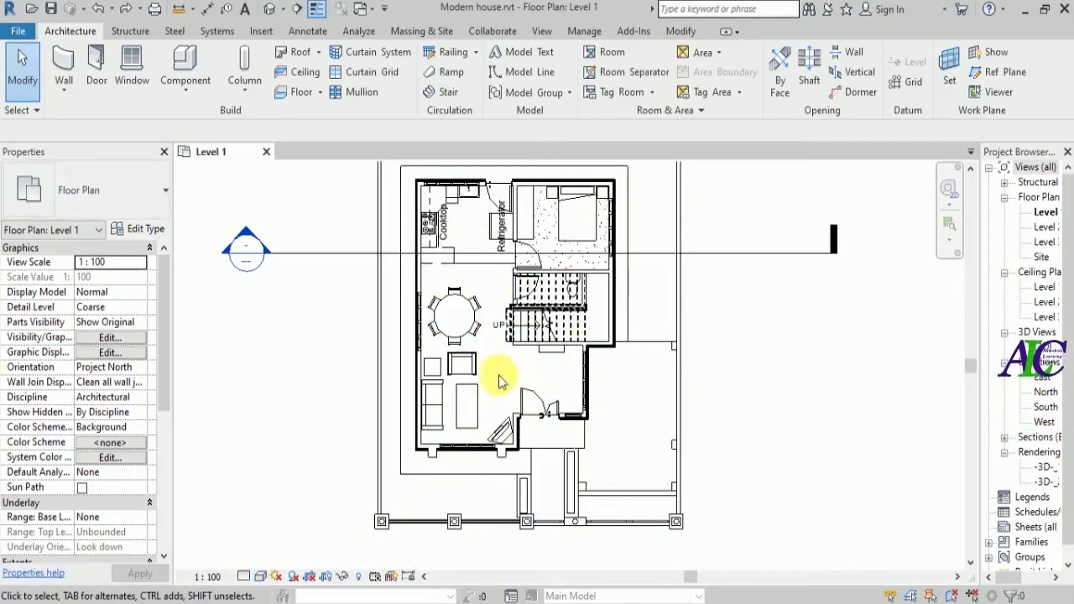
scroll(499, 382, up, 2)
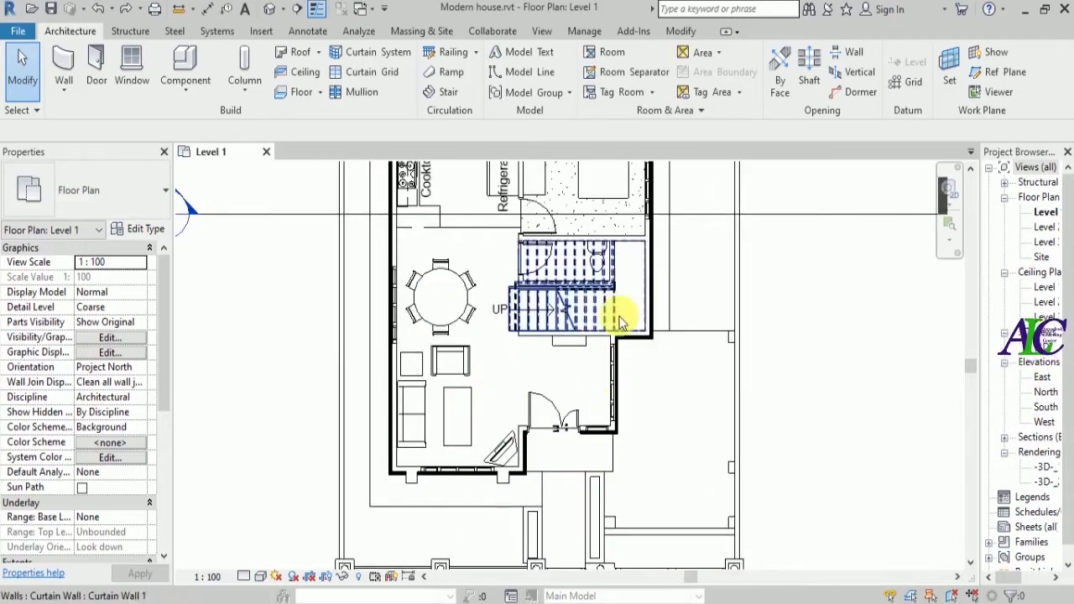
scroll(496, 360, down, 2)
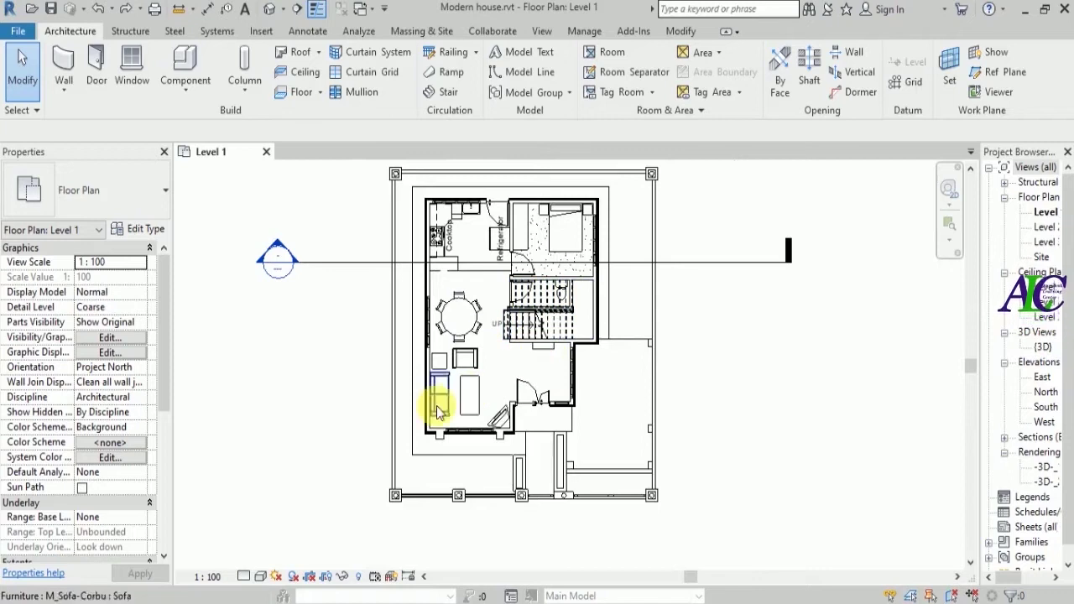
click(260, 576)
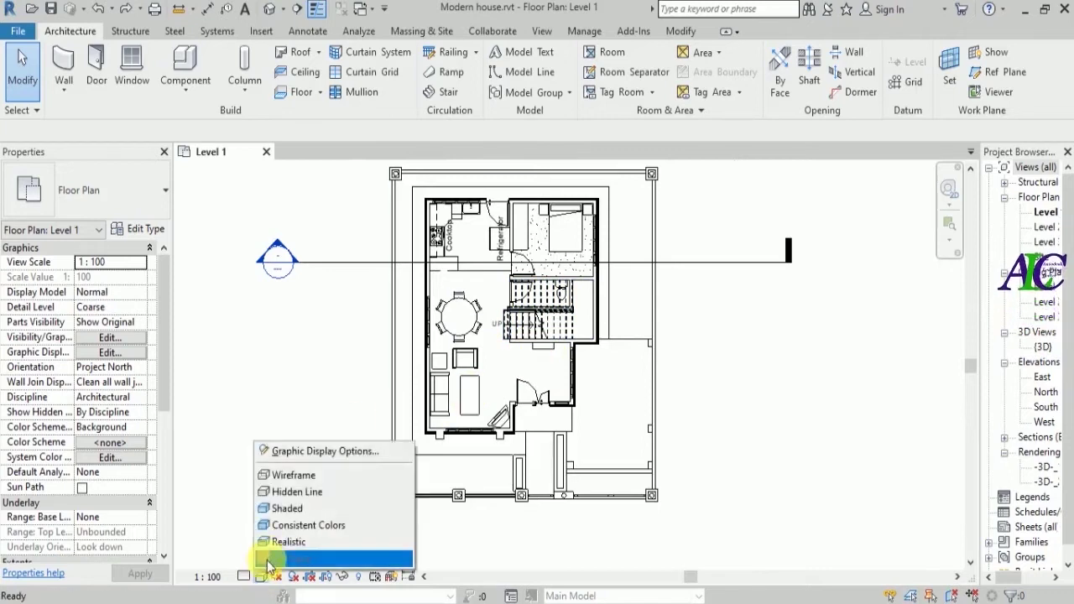
click(288, 508)
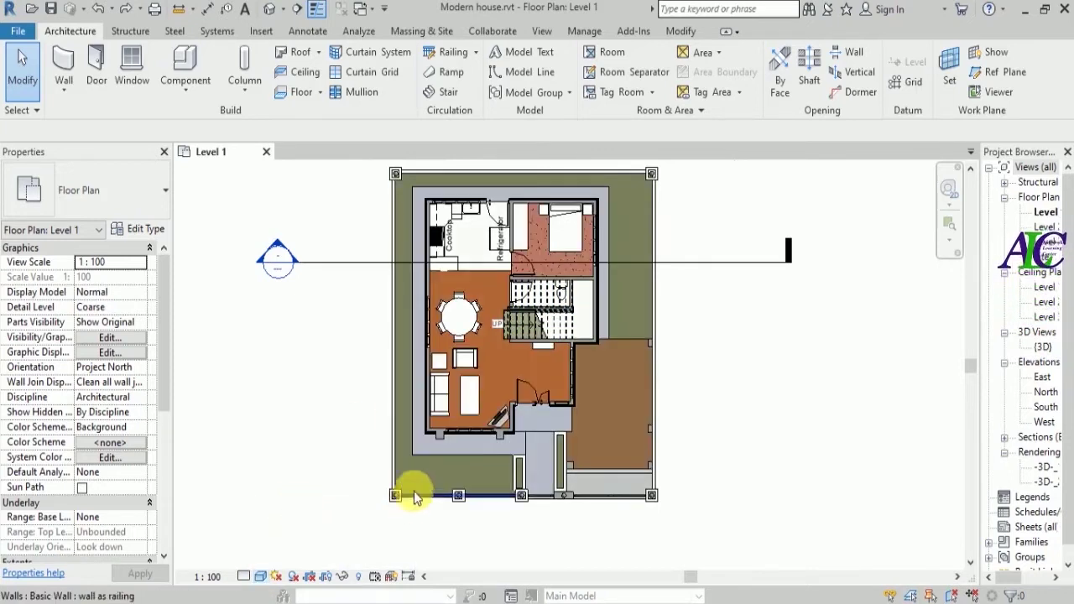
Hide the side walk and Yard floors in the Level 1 view
scroll(470, 467, up, 1)
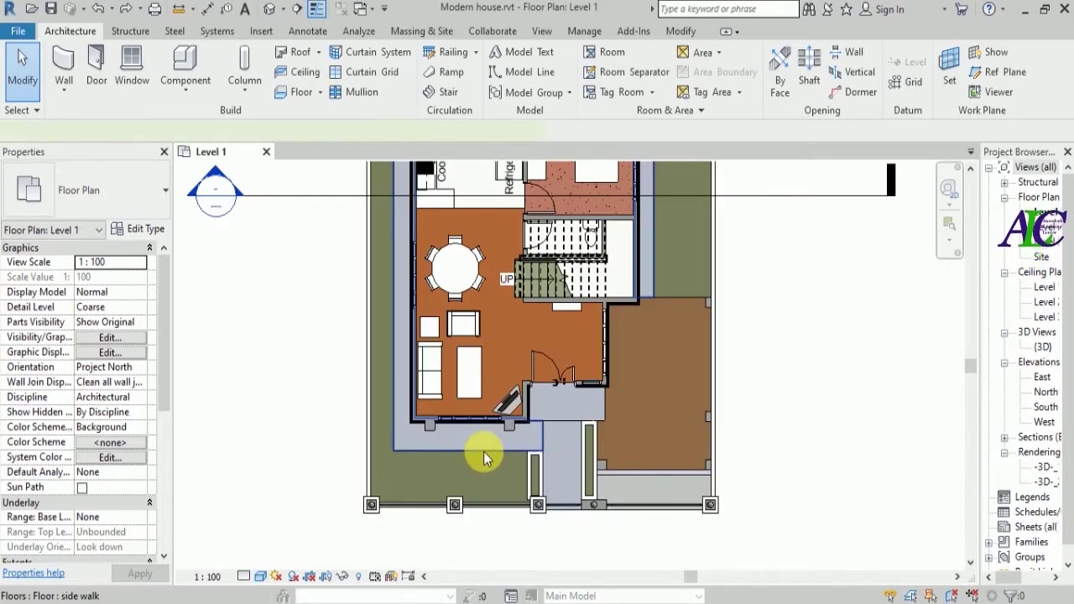
click(484, 453)
right_click(484, 453)
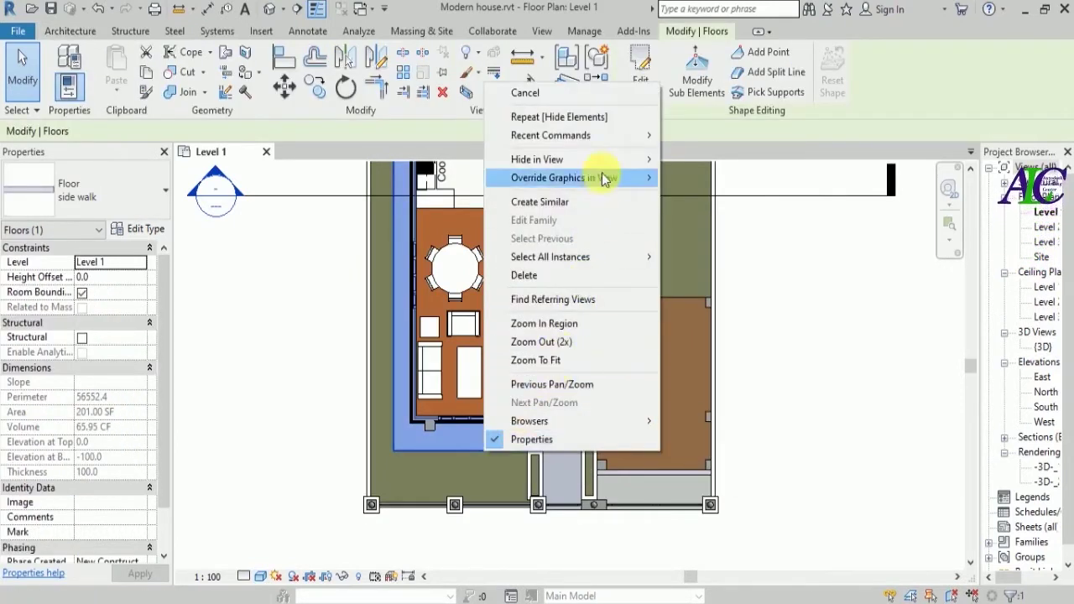
mouse_move(606, 159)
click(684, 161)
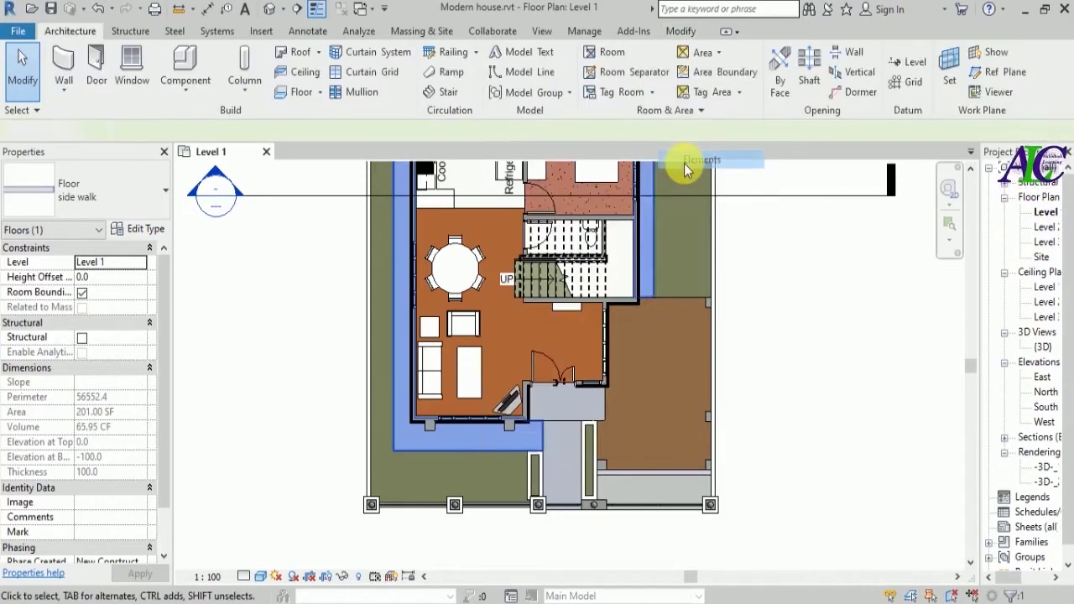
click(475, 453)
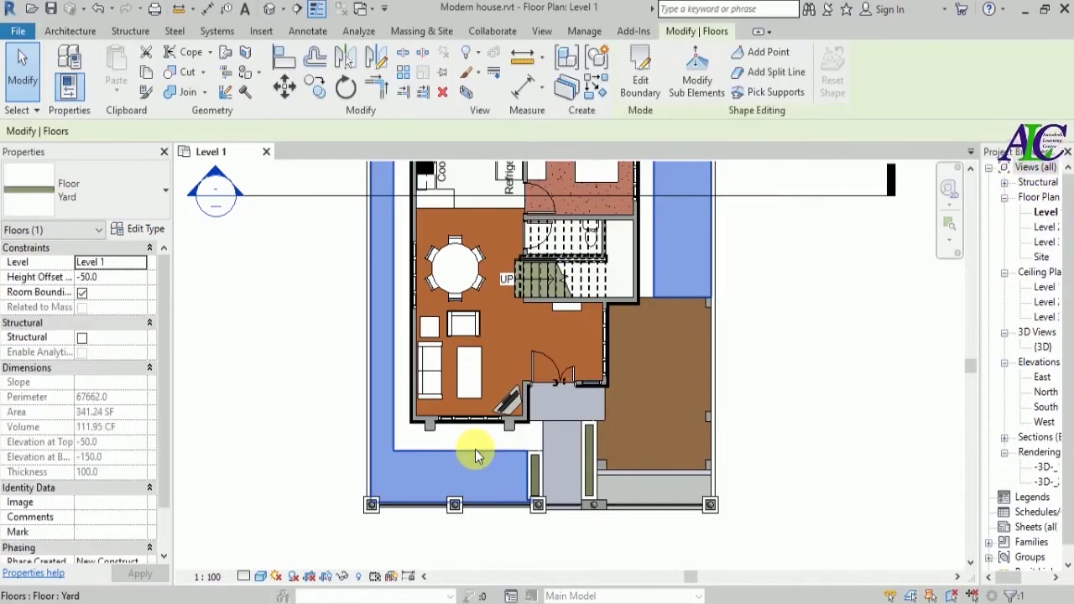
right_click(469, 446)
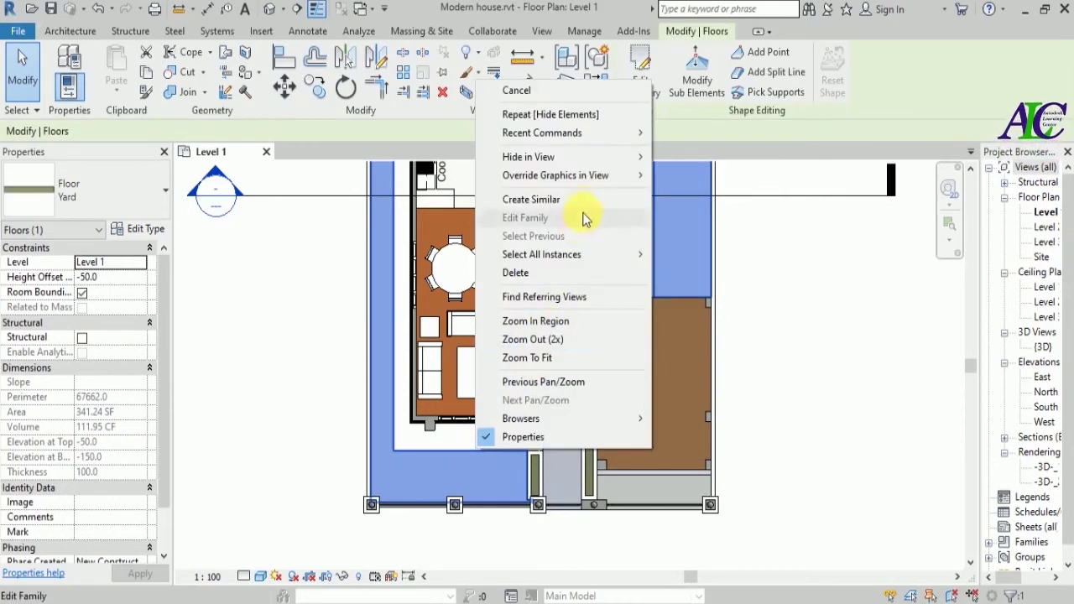
mouse_move(601, 159)
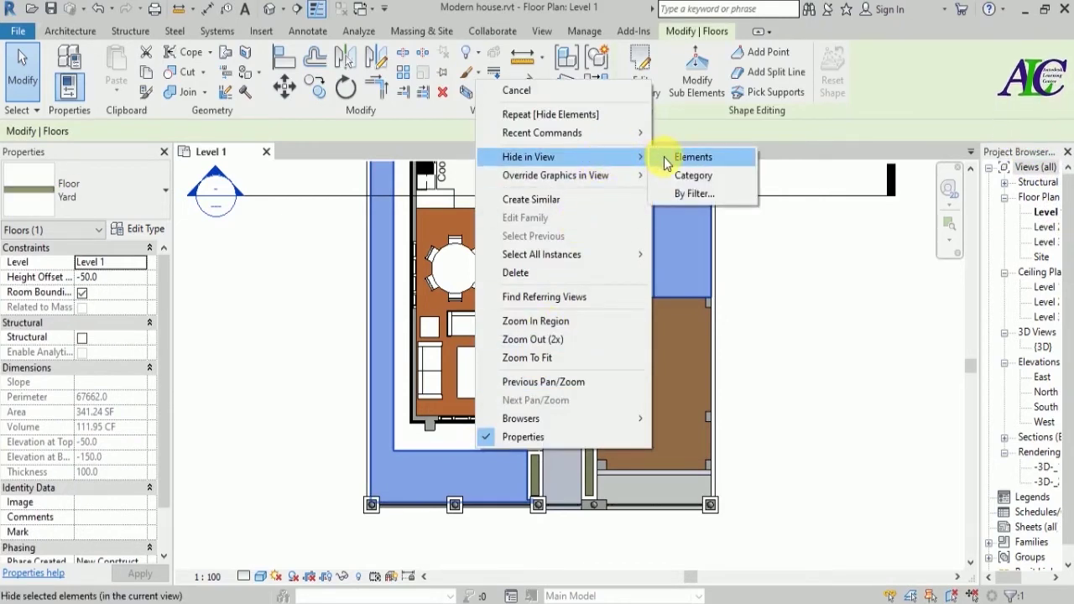
click(693, 157)
Hide the Kitchen floor in the view and dismiss the leftover context menu
scroll(483, 435, down, 3)
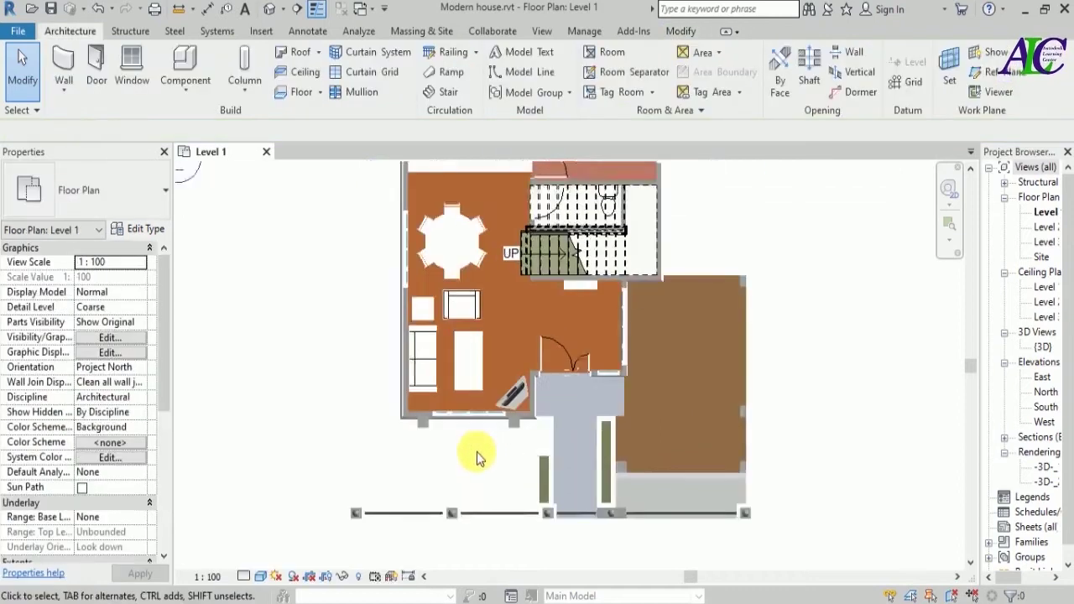
scroll(479, 210, up, 4)
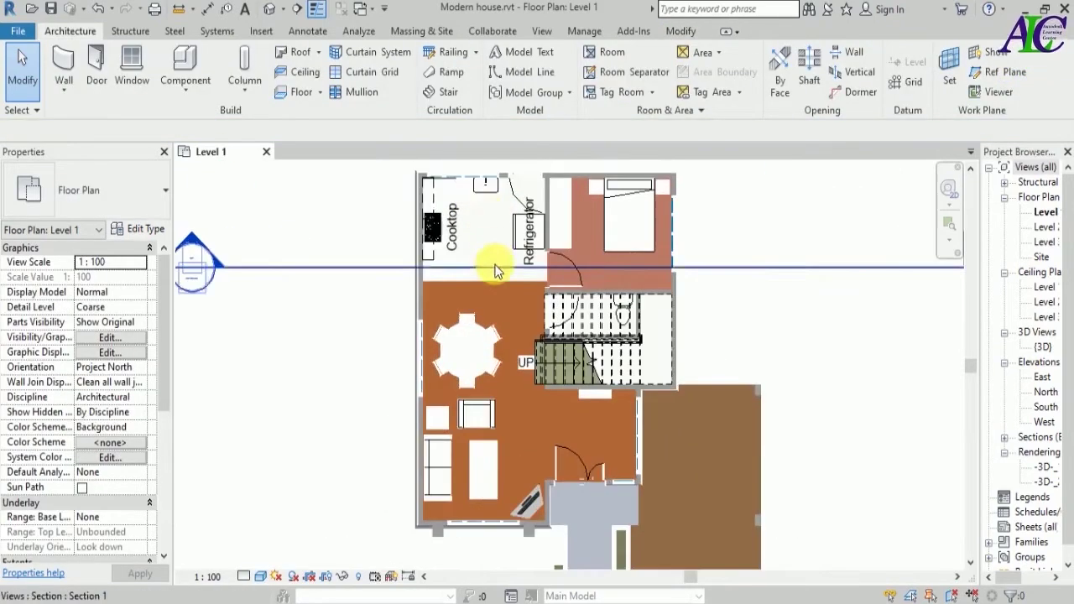
click(493, 281)
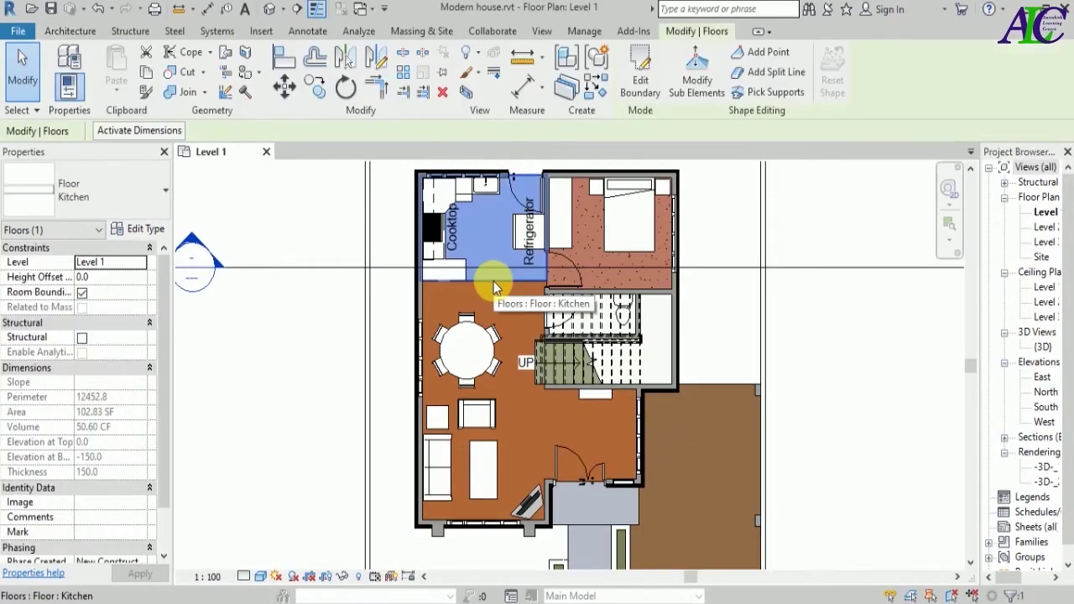
right_click(494, 281)
click(499, 277)
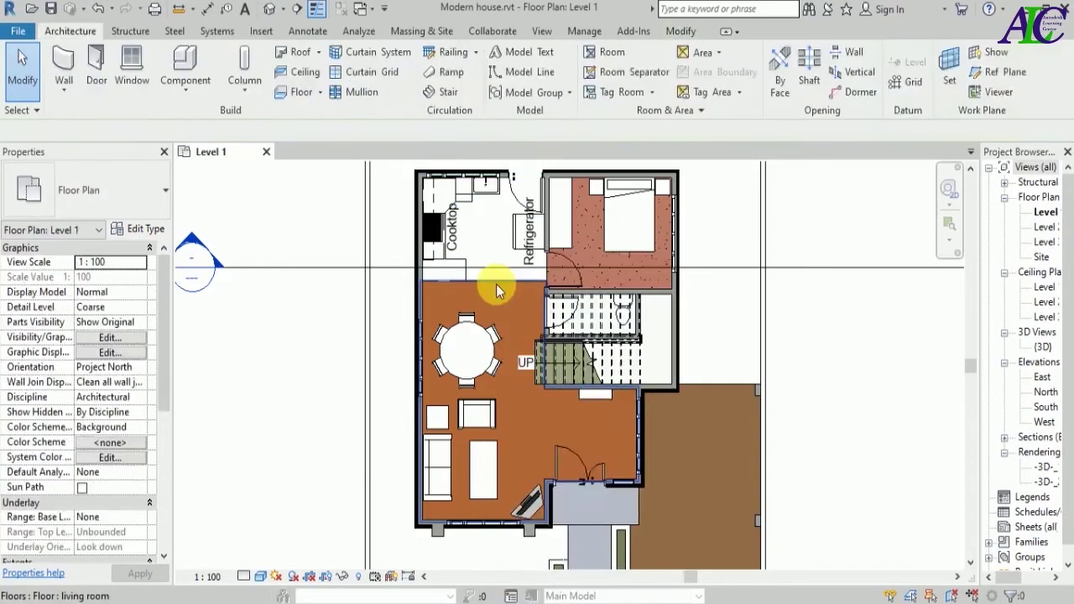
scroll(594, 557, down, 3)
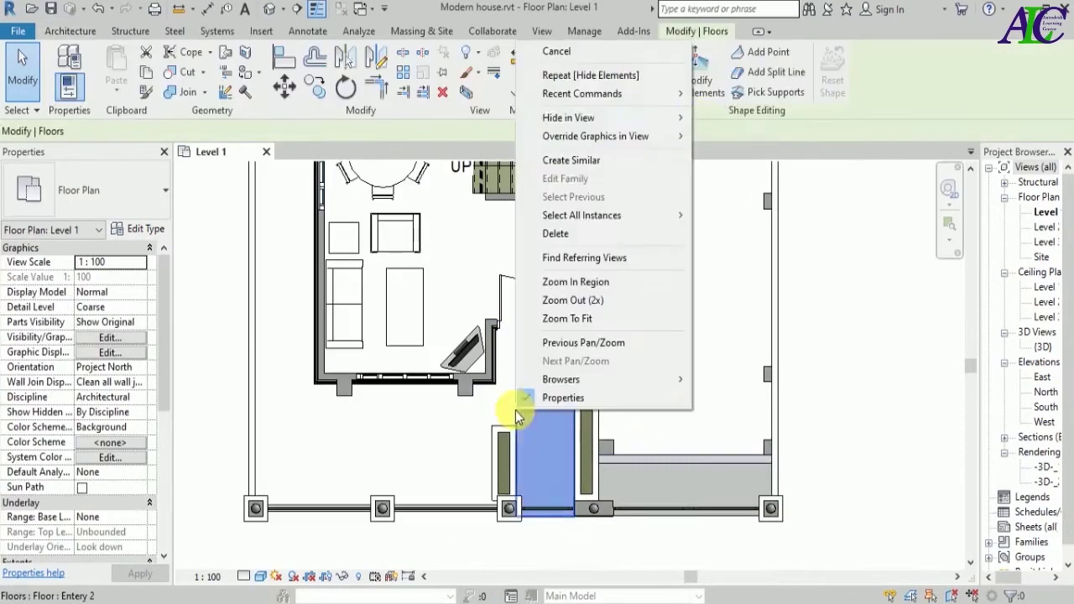
key(Escape)
scroll(444, 400, up, 5)
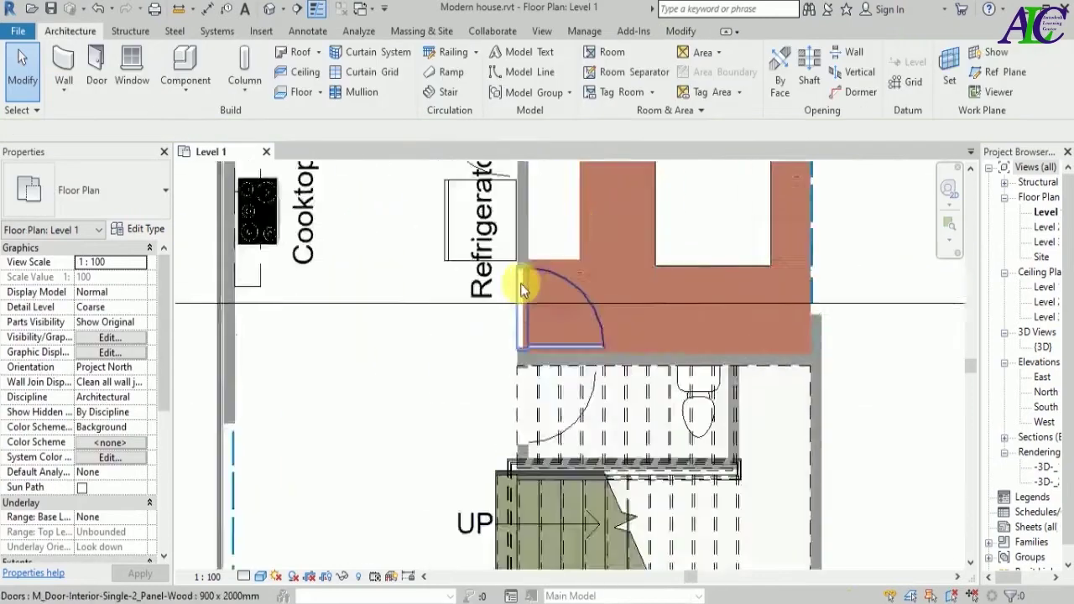
scroll(521, 282, up, 3)
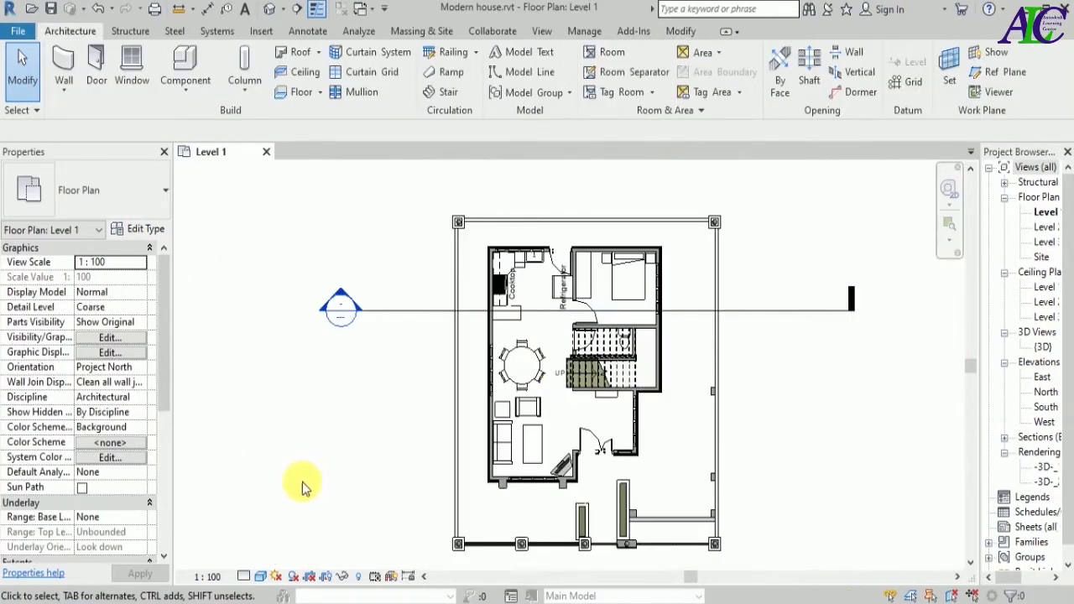
Set the plan to Hidden Line and open the Print dialog from the File menu
click(261, 577)
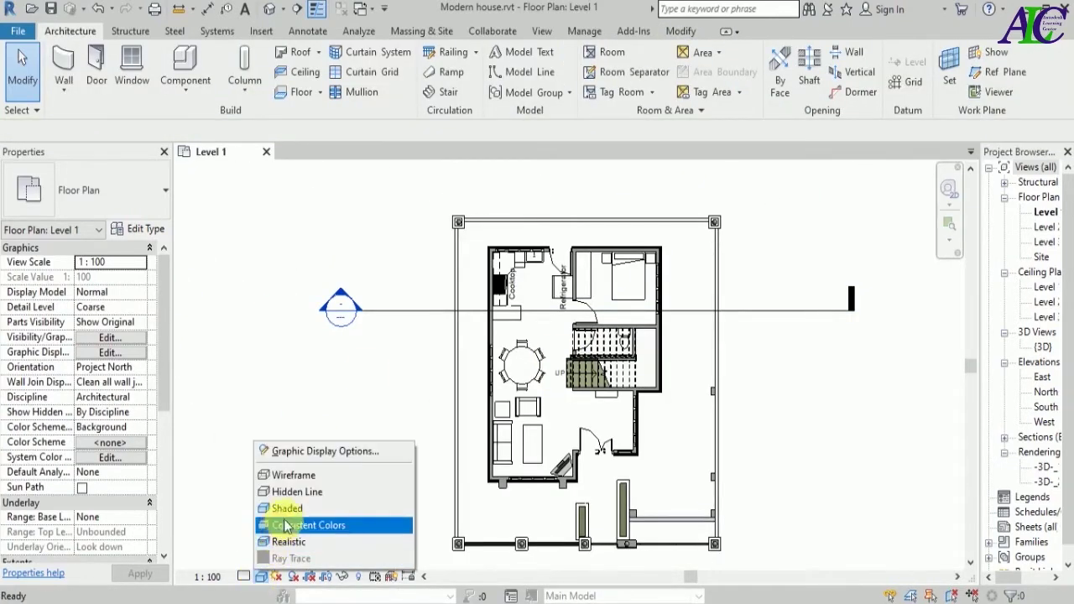
click(292, 495)
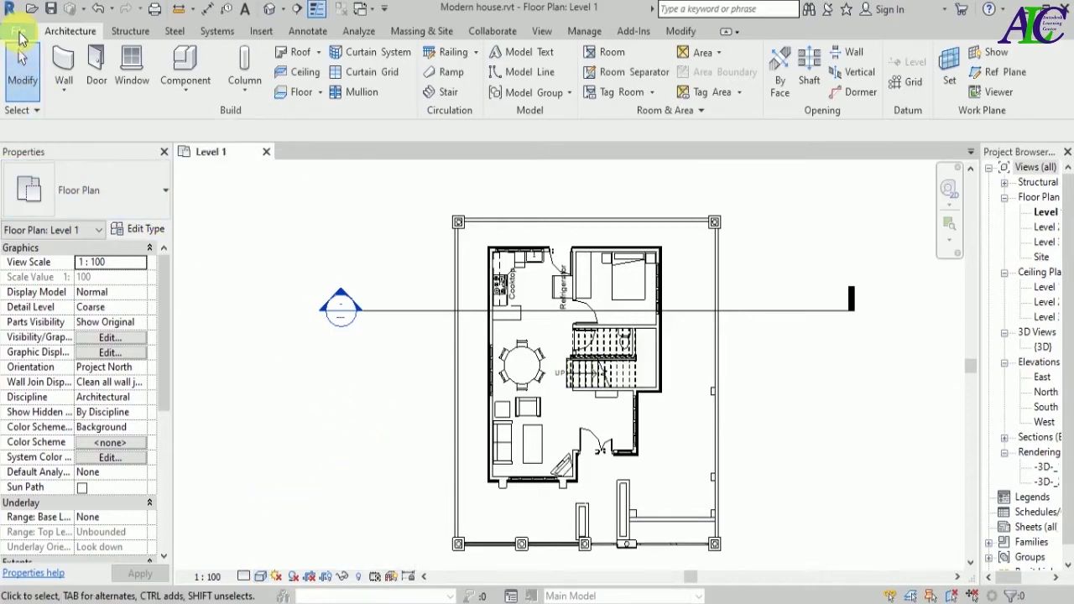
click(18, 33)
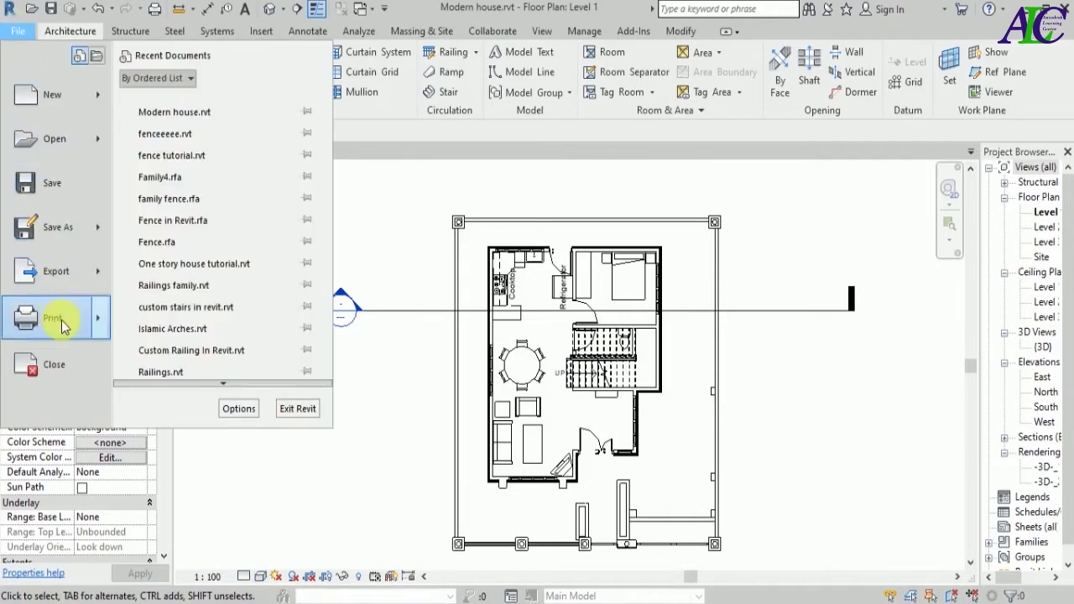
mouse_move(82, 325)
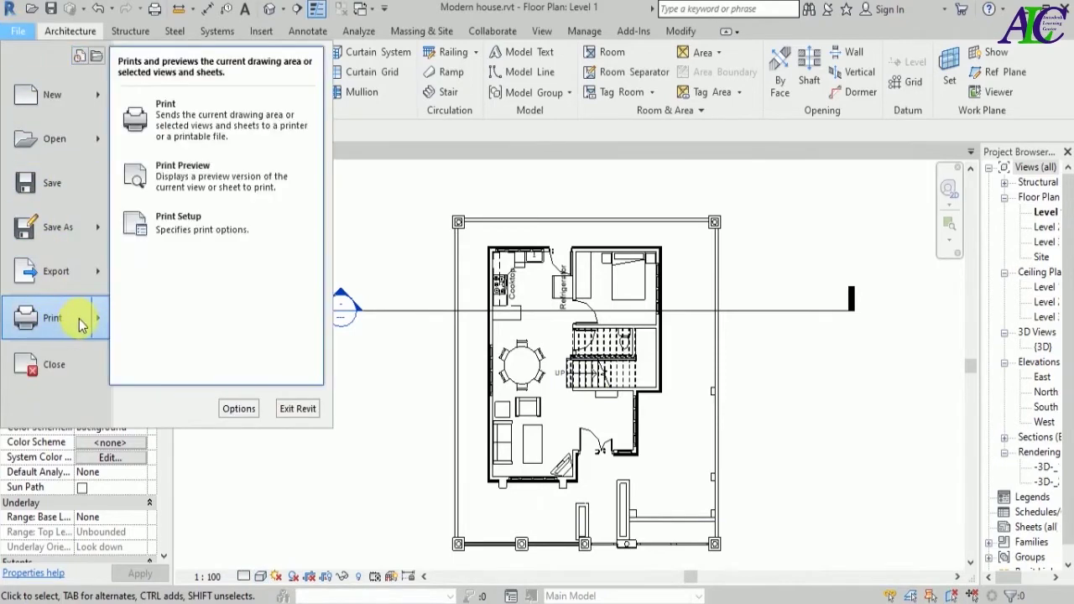
click(223, 140)
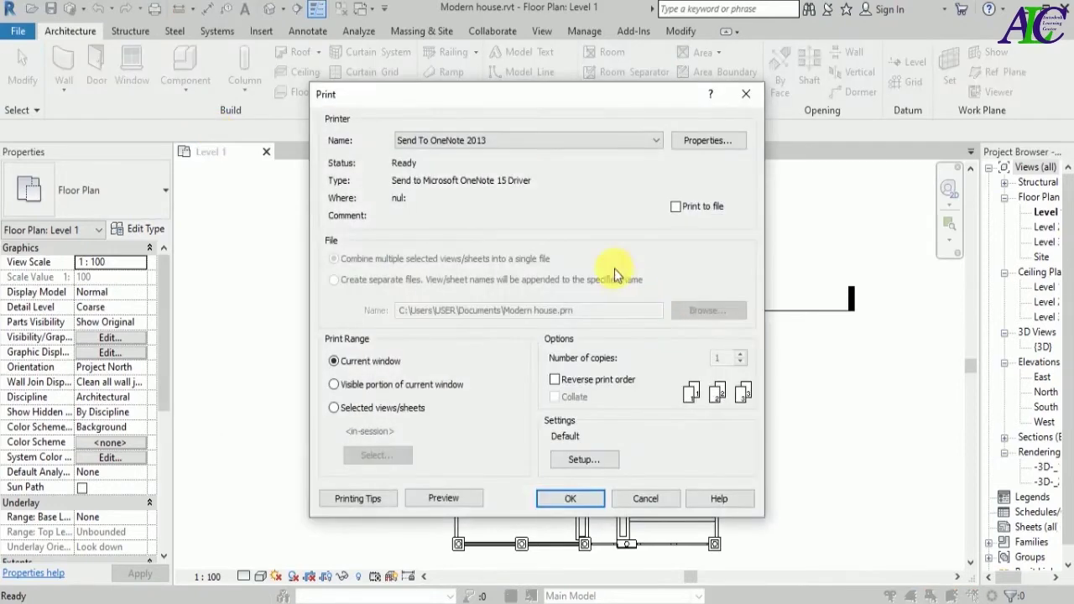
Choose Microsoft Print to PDF and save the output as Modern house.pdf on the Desktop
click(554, 140)
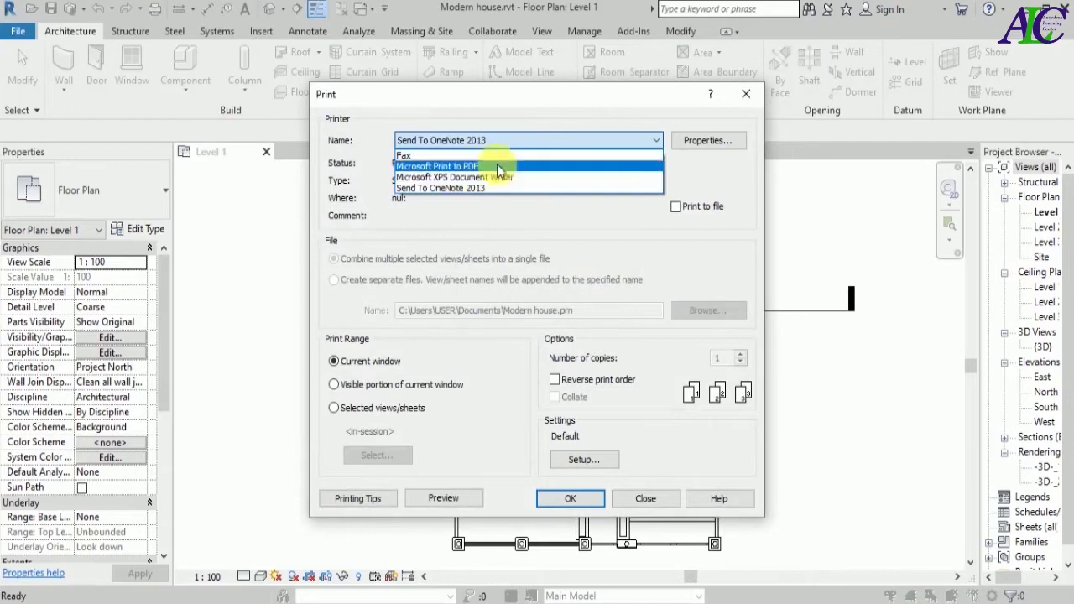
click(532, 167)
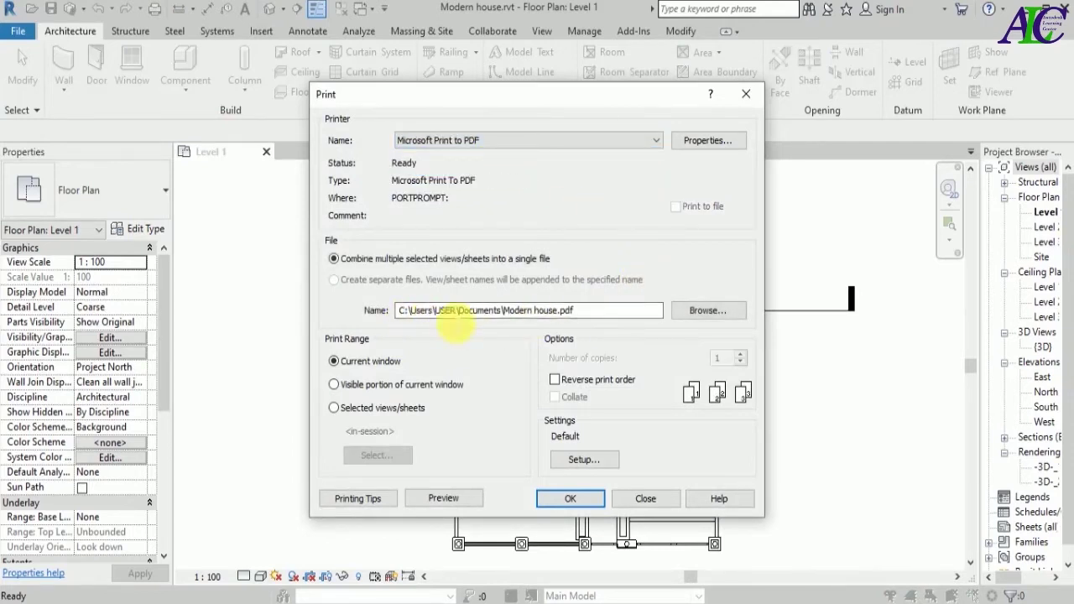
click(702, 312)
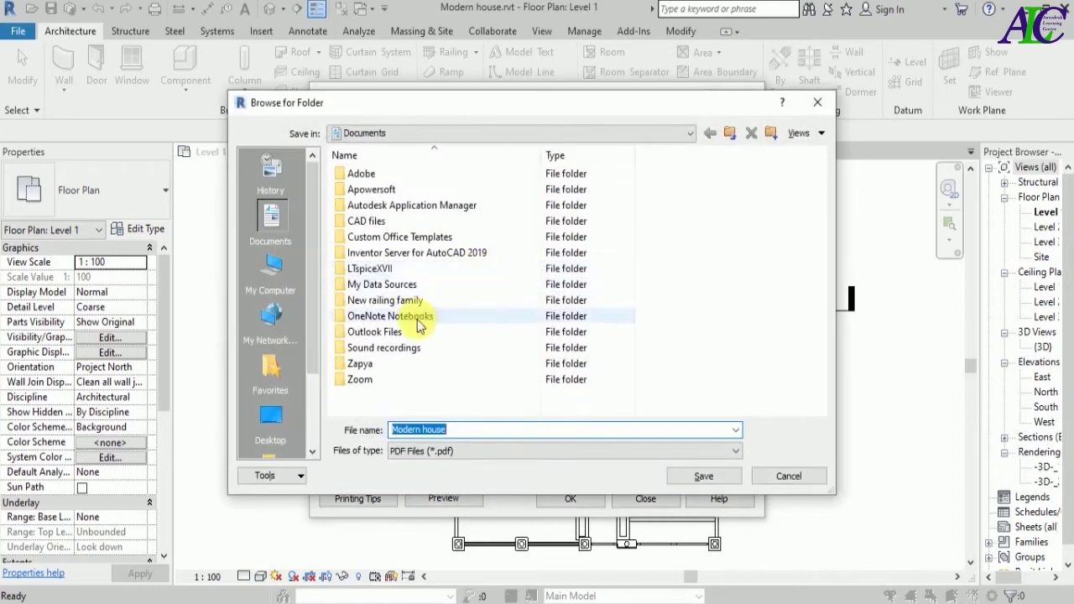
click(276, 414)
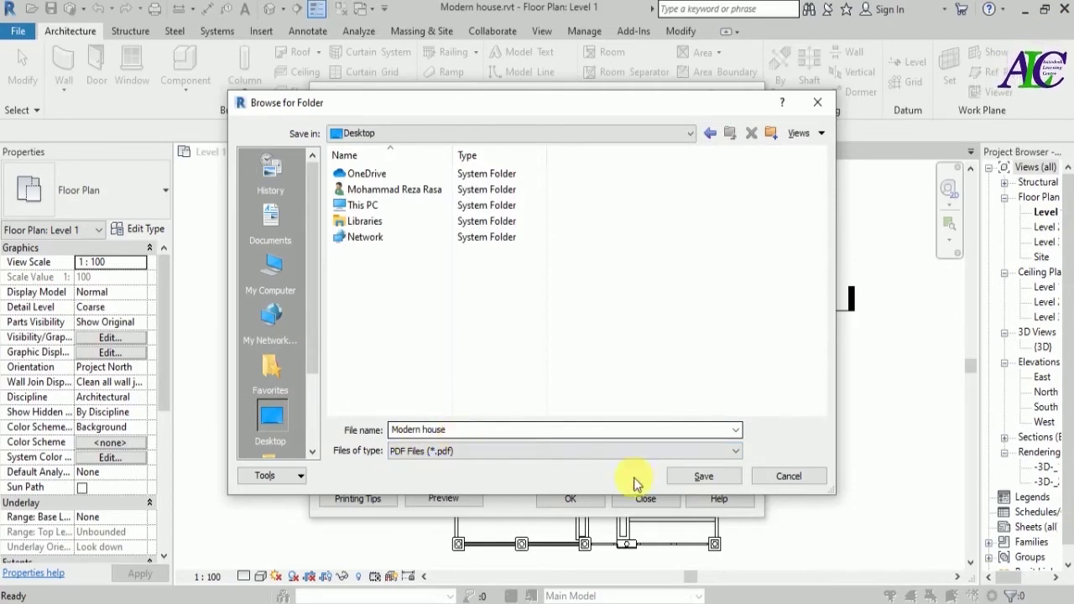
click(696, 477)
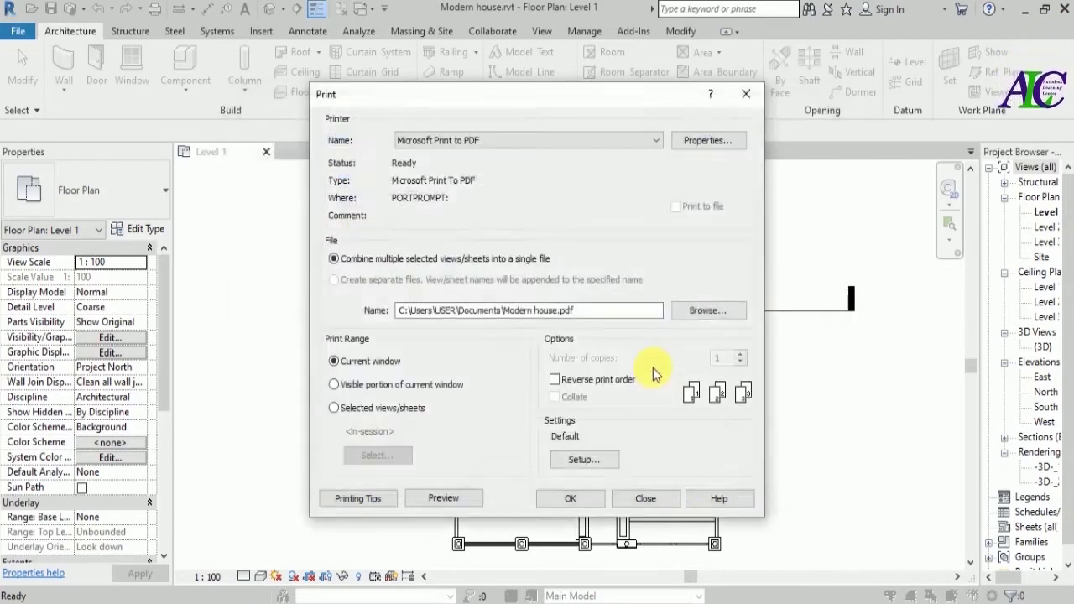
Set the print paper size to A3 landscape in Print Setup
click(579, 461)
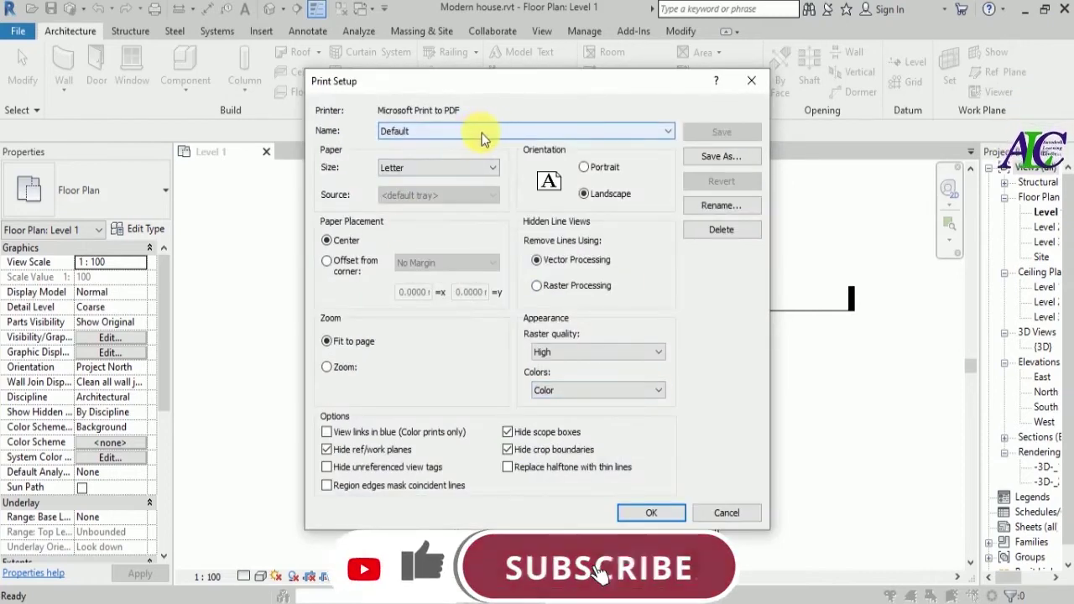
click(477, 168)
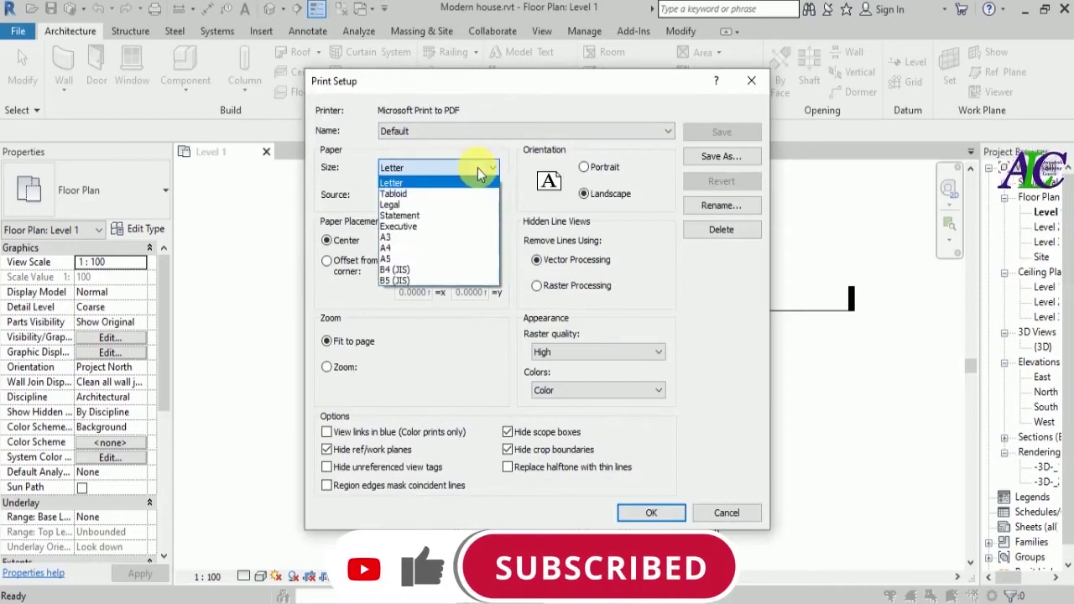
click(401, 238)
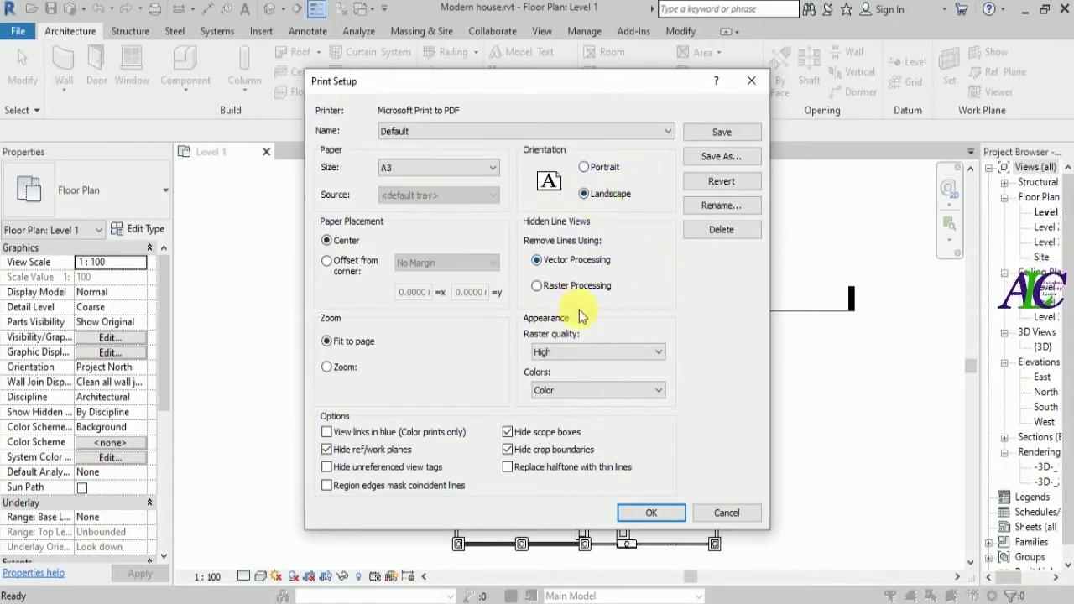
click(663, 516)
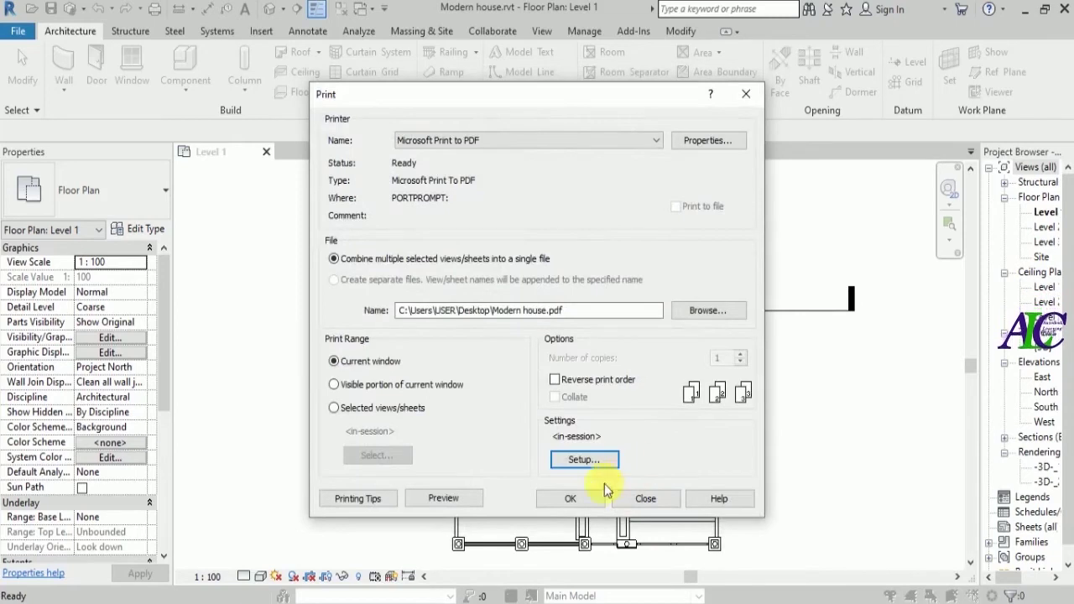
Print the Level 1 plan and save the PDF as Project 1 on the Desktop
click(571, 499)
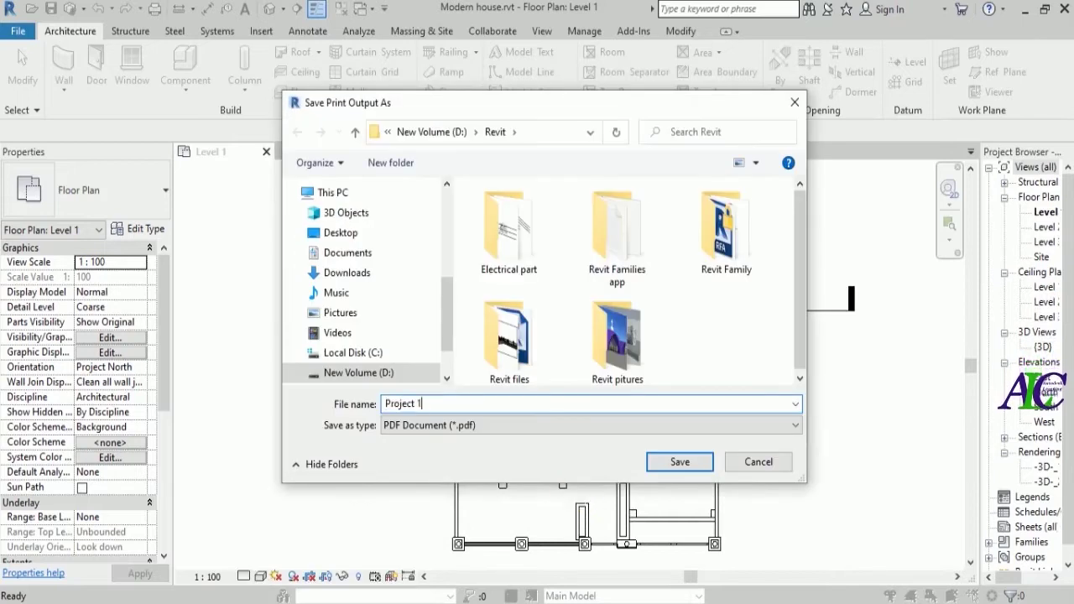
click(352, 234)
click(688, 461)
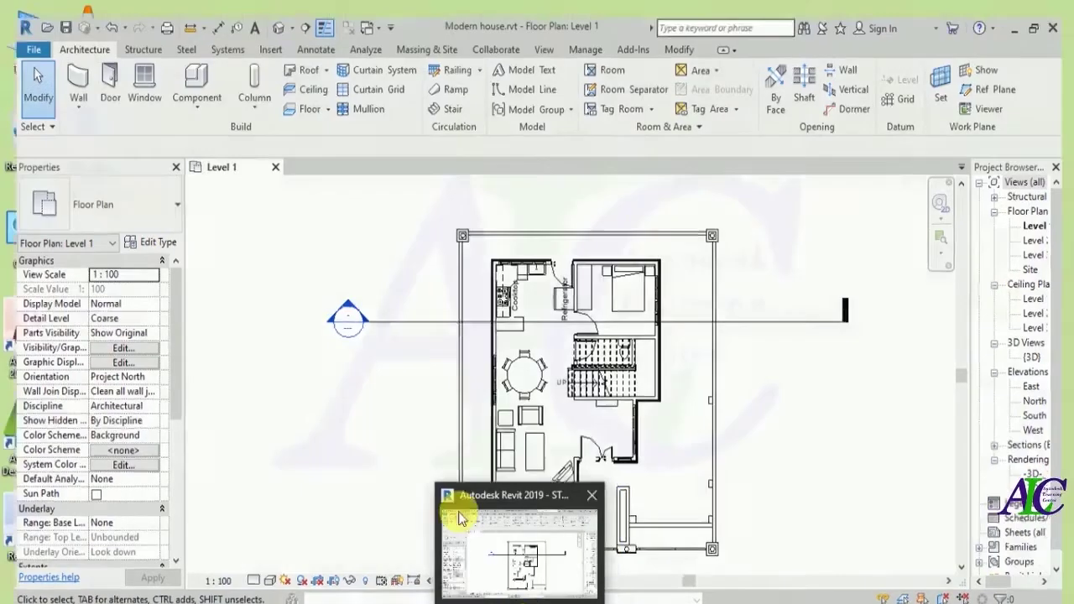
Minimize Revit and open Project 1.pdf in Adobe Acrobat Reader DC
click(527, 600)
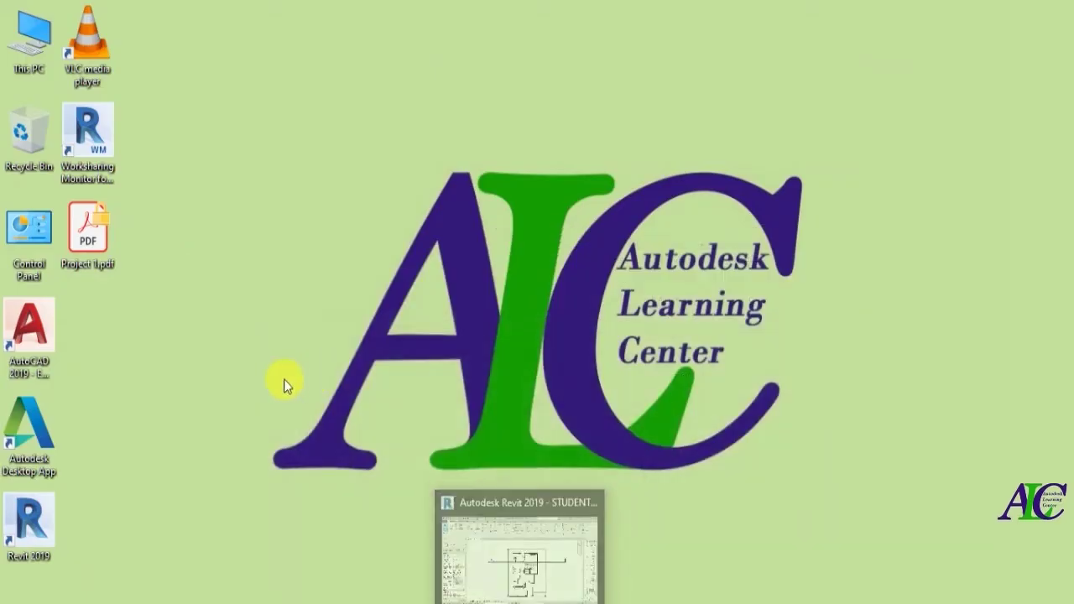
right_click(90, 239)
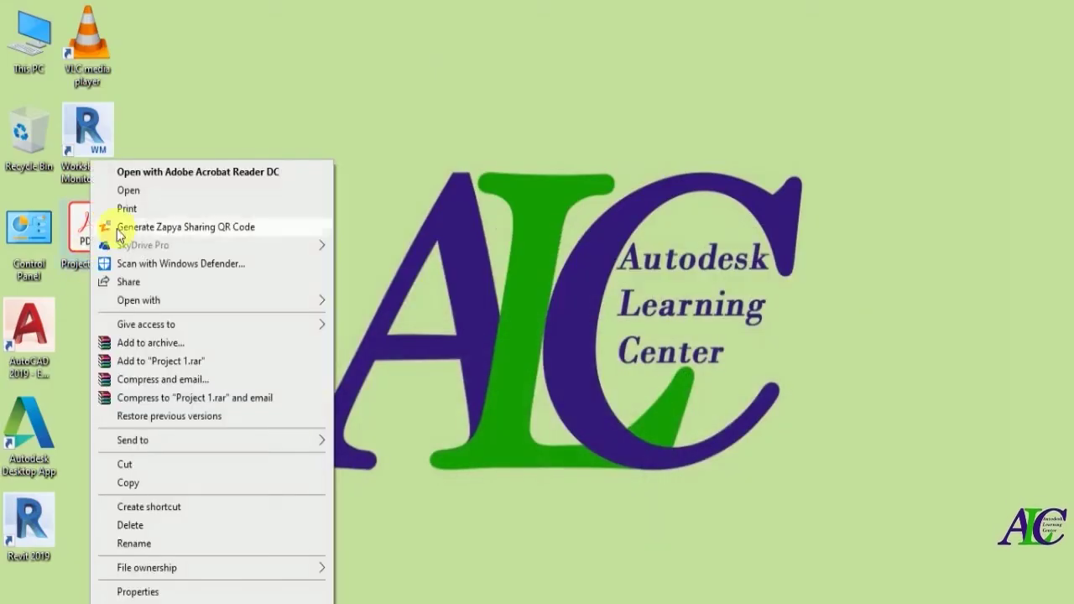
click(222, 173)
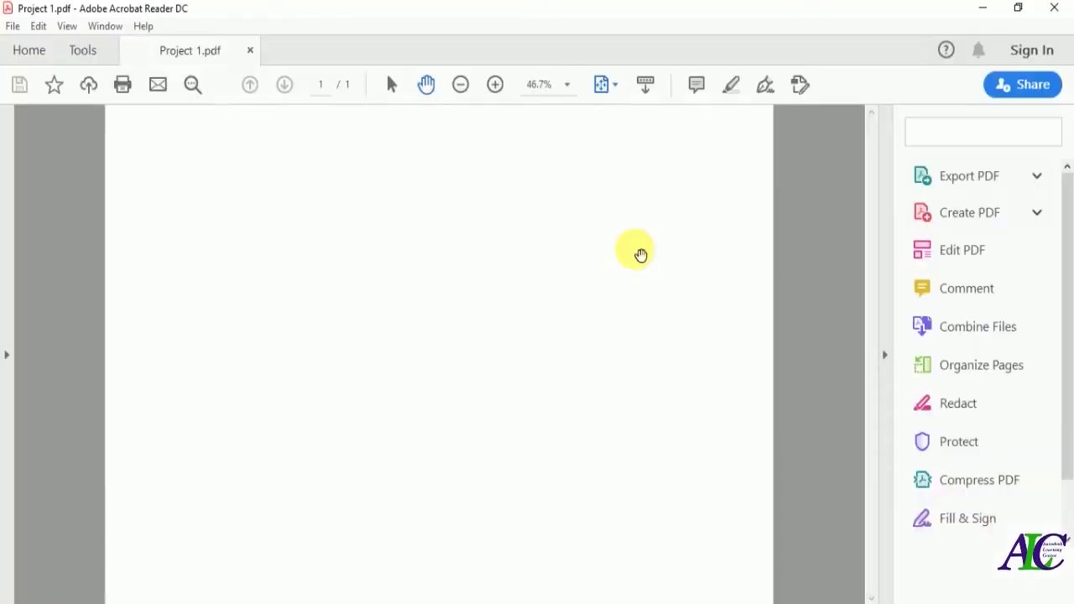
Zoom the PDF to 200% and pan to the floor plan
click(495, 85)
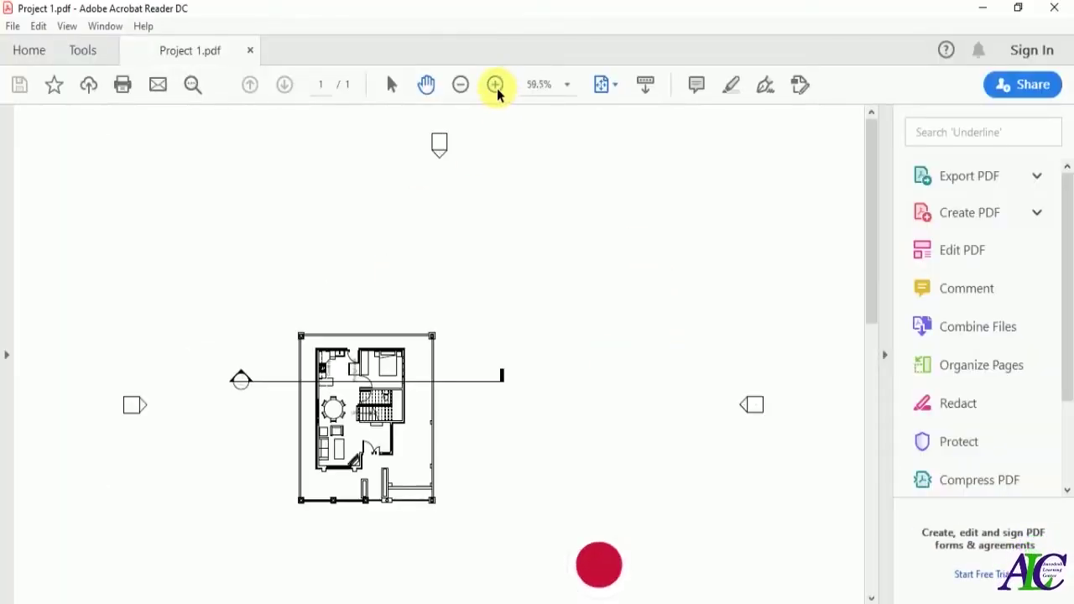
click(495, 85)
click(495, 84)
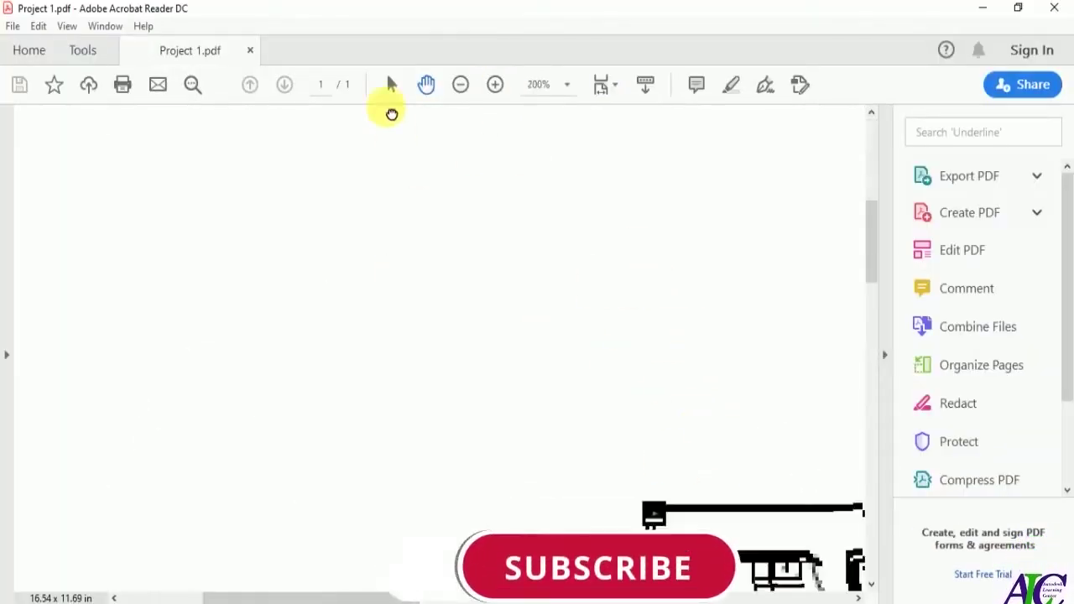
drag(583, 492, 534, 315)
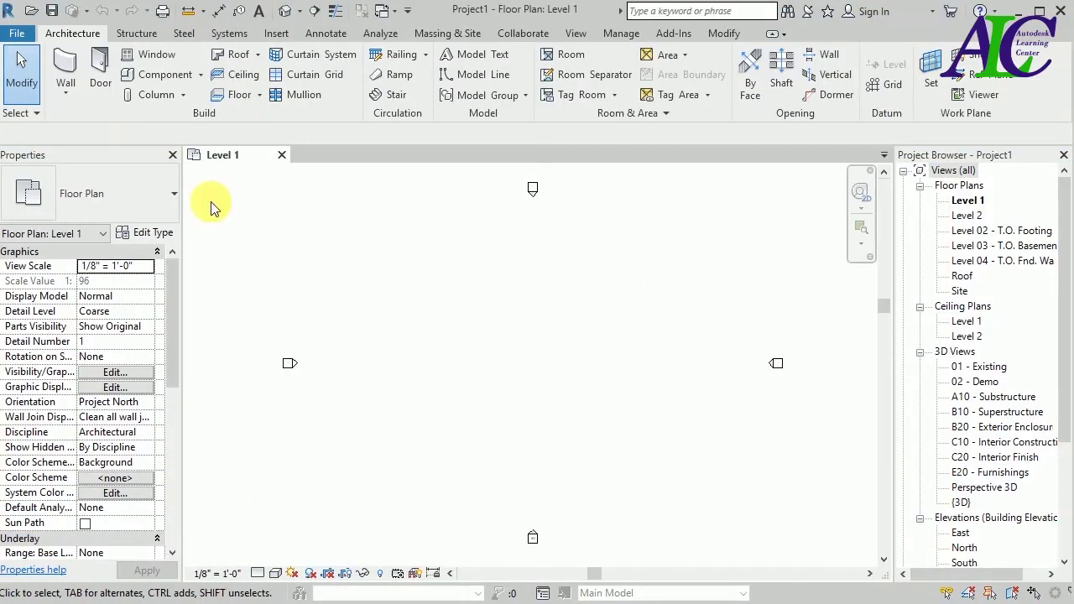
Switch to the Insert ribbon tab in the new Project1 project
click(136, 33)
scroll(587, 84, down, 3)
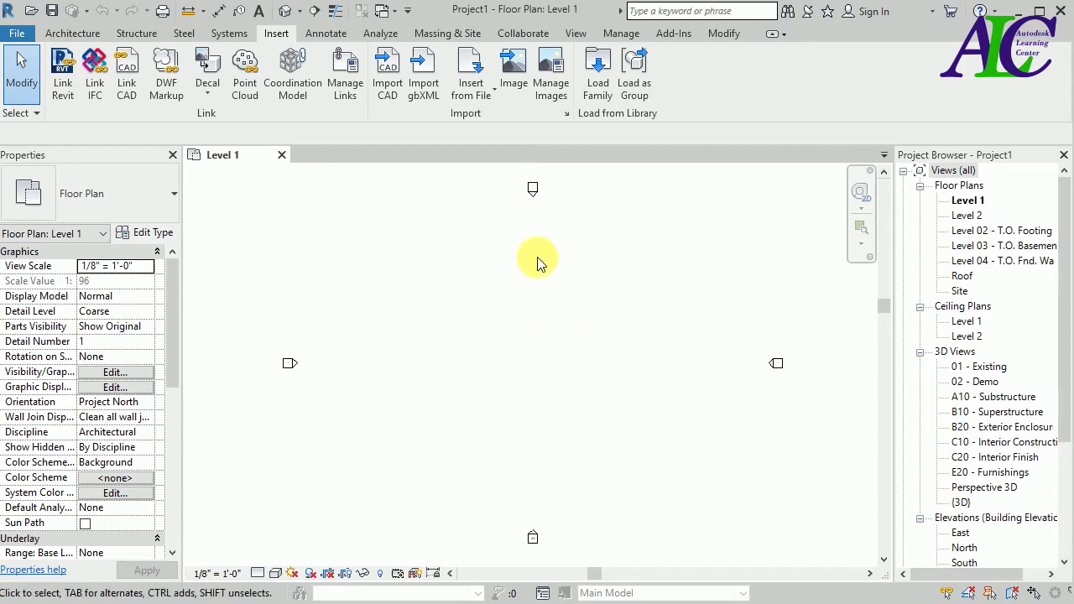
Import Floor Plan - Level 1-Model.jpg from the CAD files folder as an image
click(511, 84)
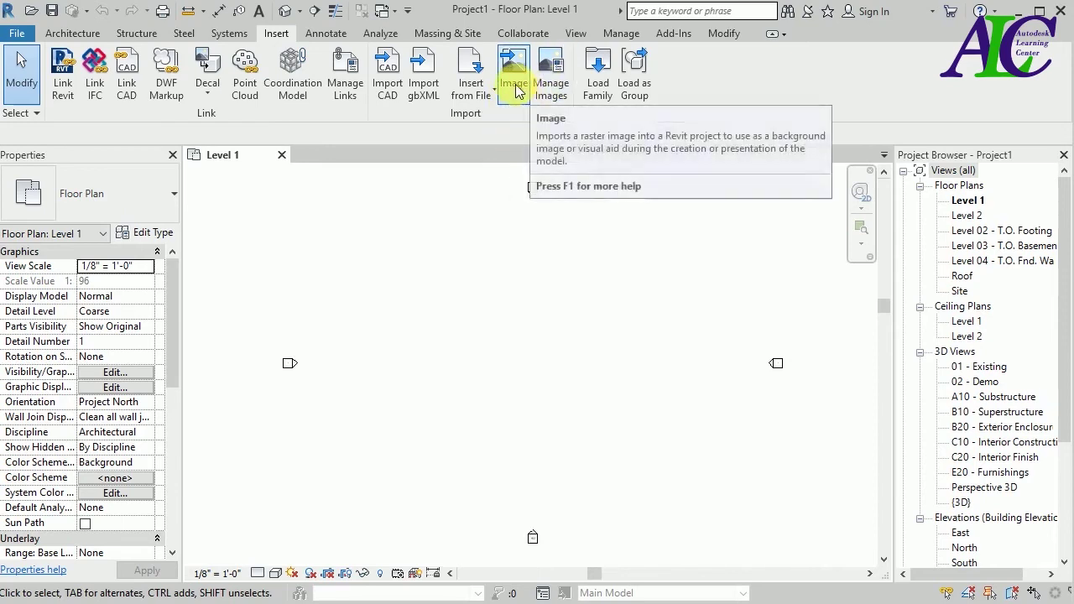
click(516, 86)
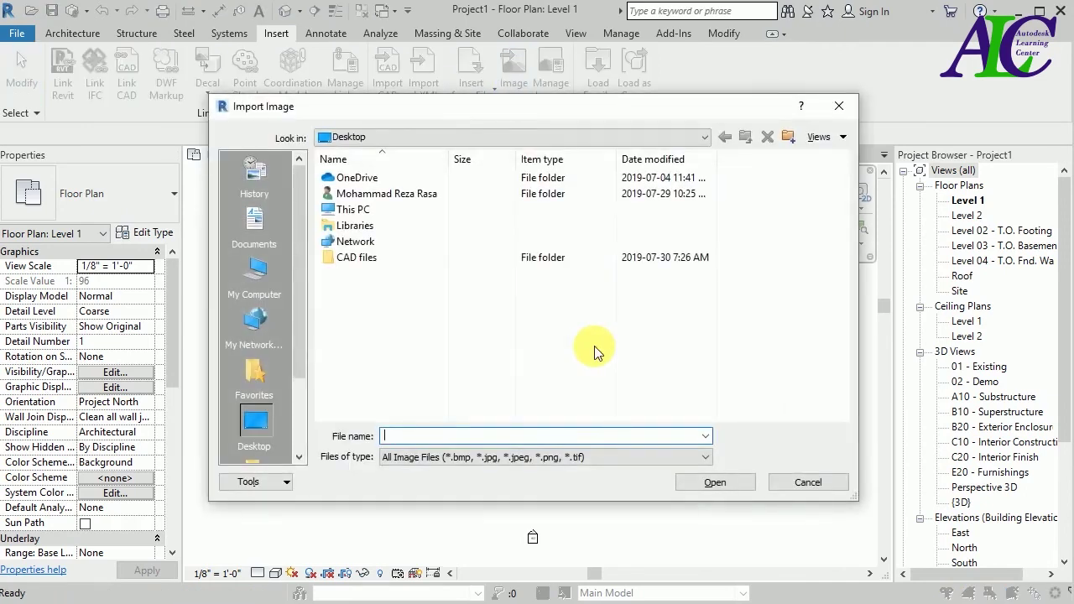
double_click(352, 257)
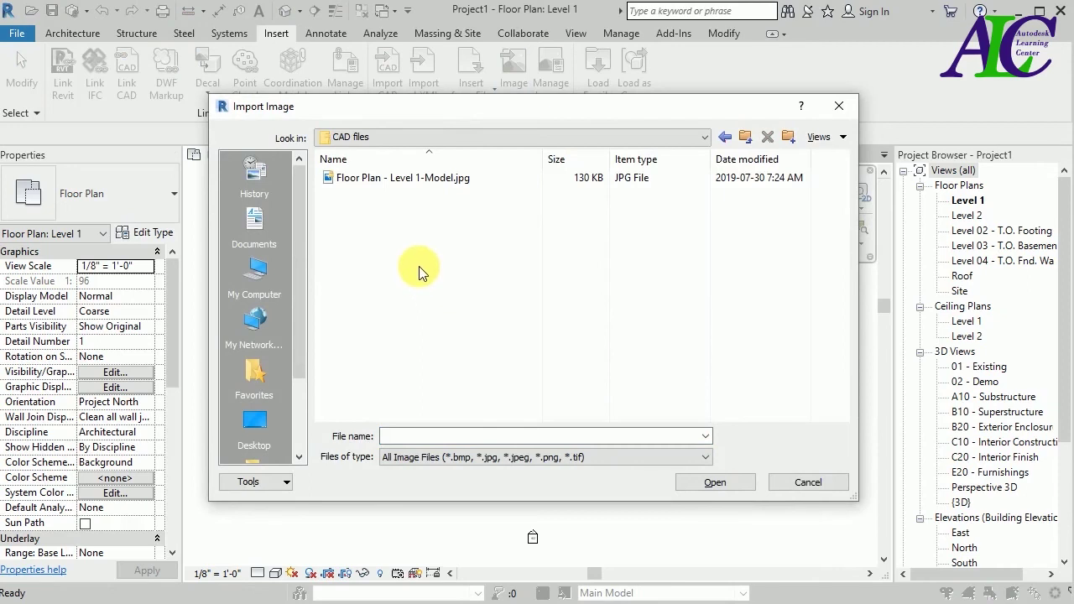
click(362, 176)
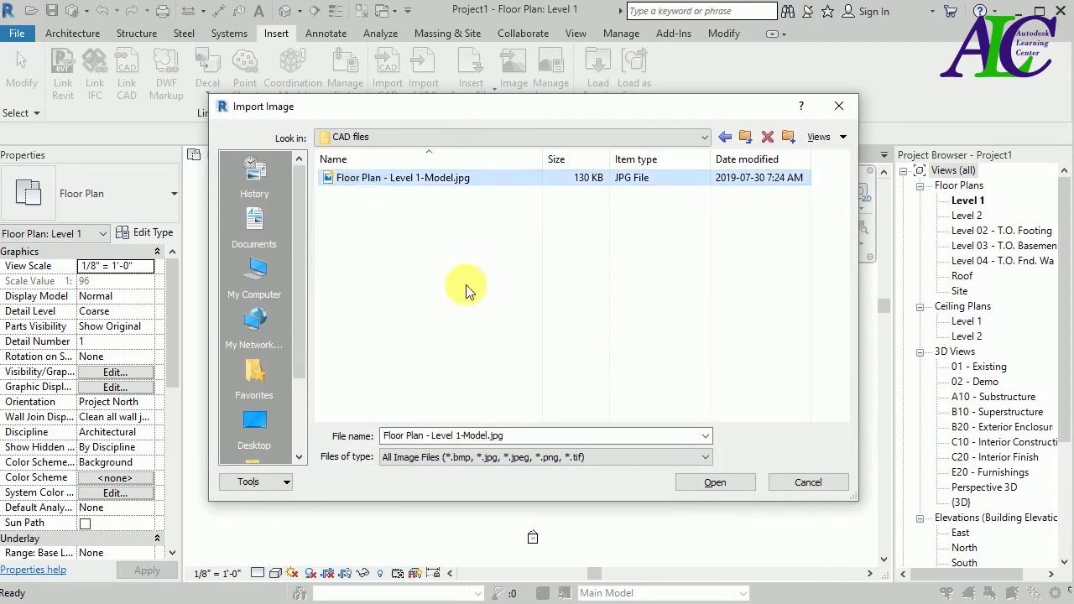
click(732, 487)
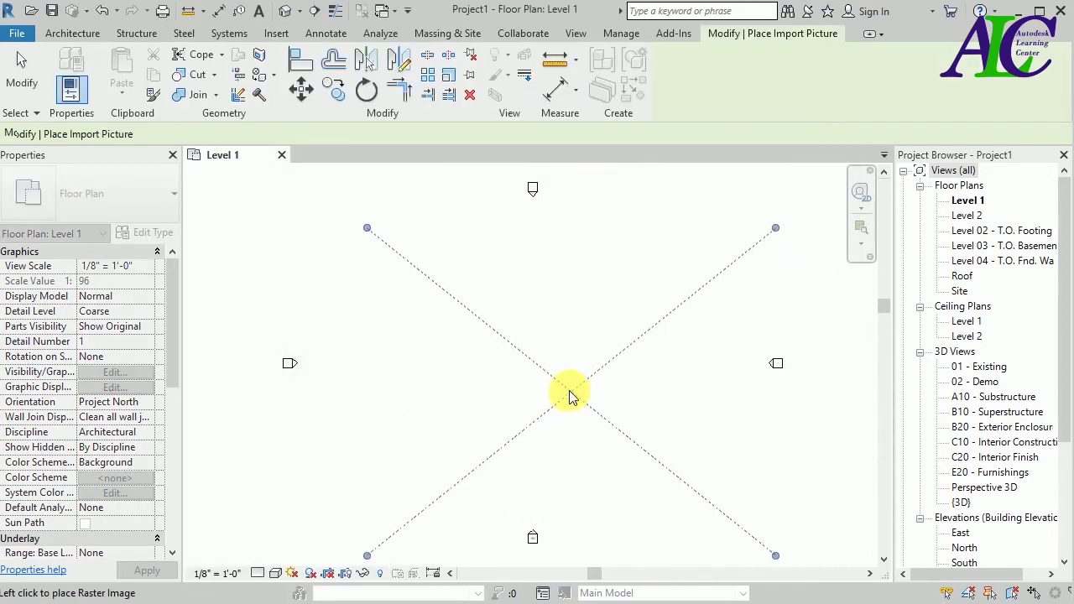
Drop the JPG floor plan at the centre of the Level 1 view, zoom to fit, and deselect it
click(553, 380)
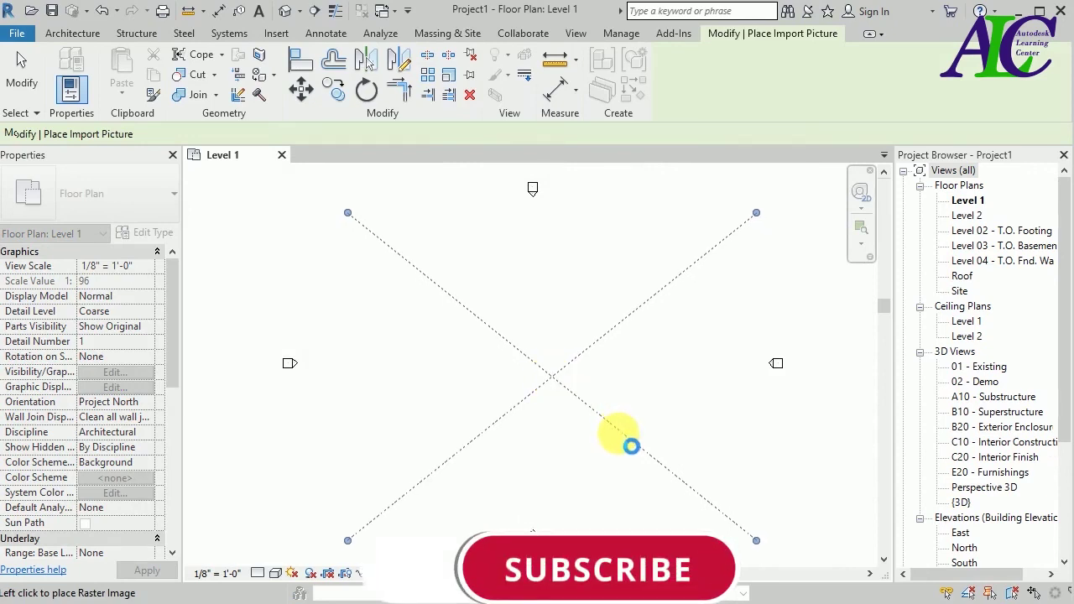
key(z)
key(f)
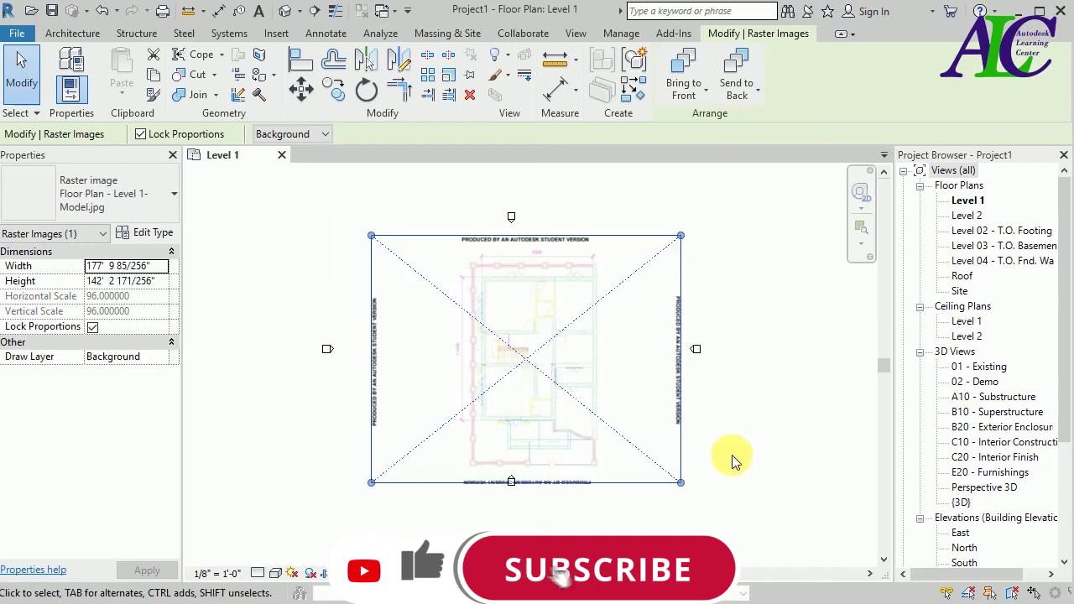
click(720, 421)
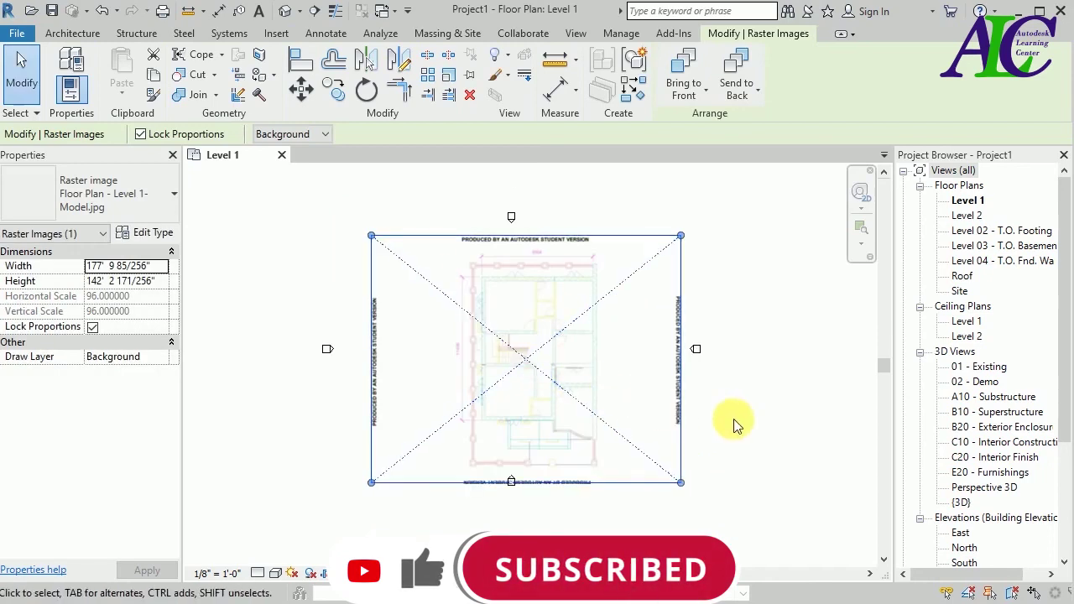